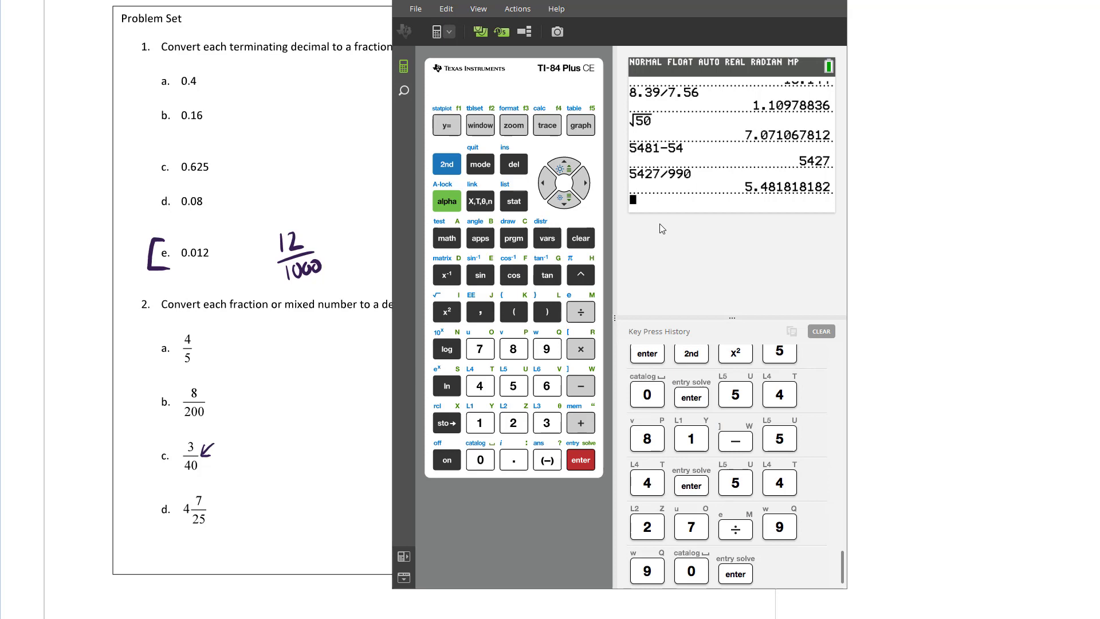
type("1000/")
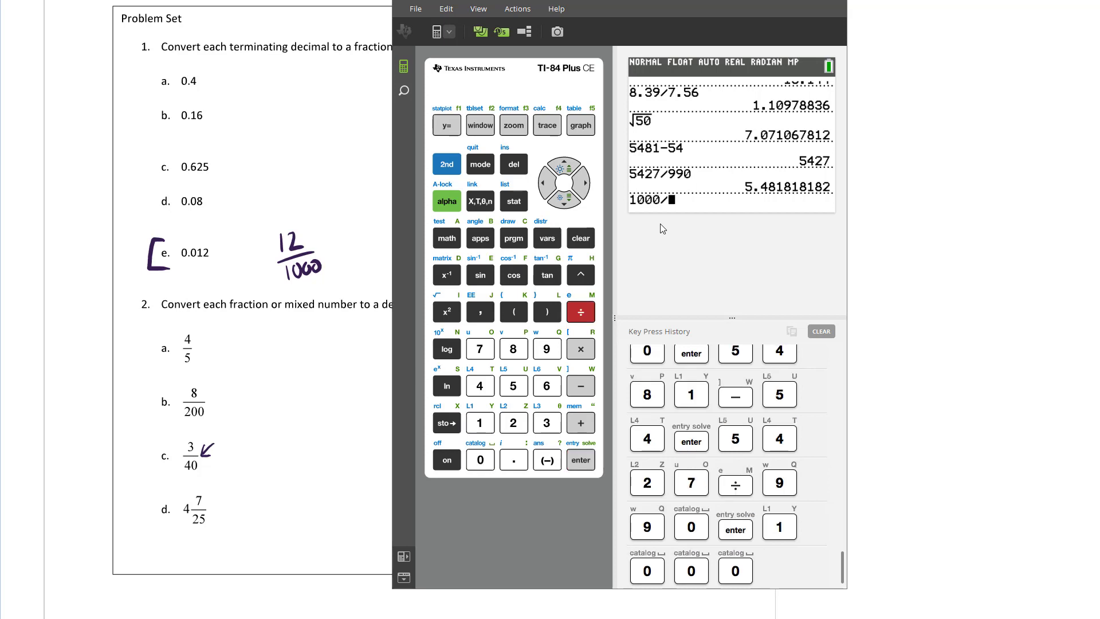
type("40")
- Evaluate 1000/40 to get 25 and move the calculator window beside the problem set
key("Return")
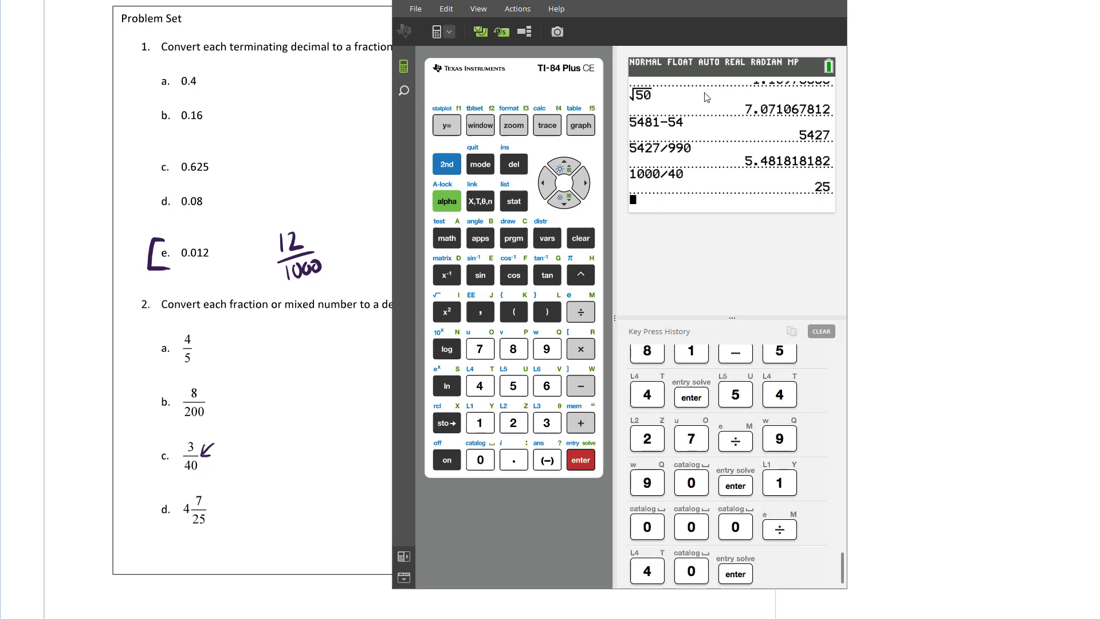
left_click_drag(668, 3, 845, 38)
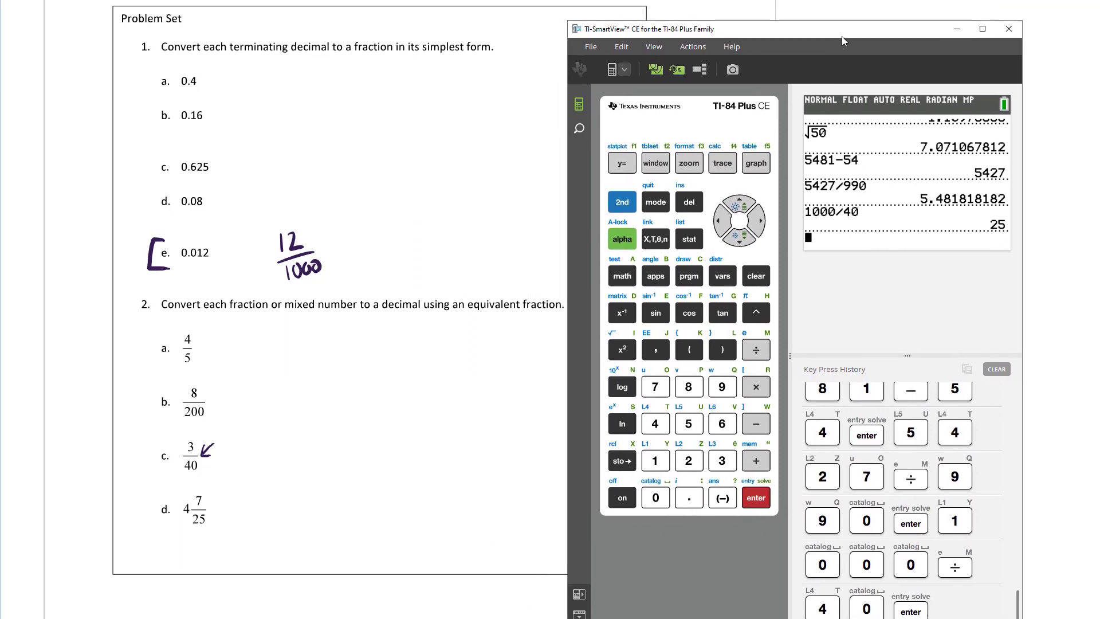